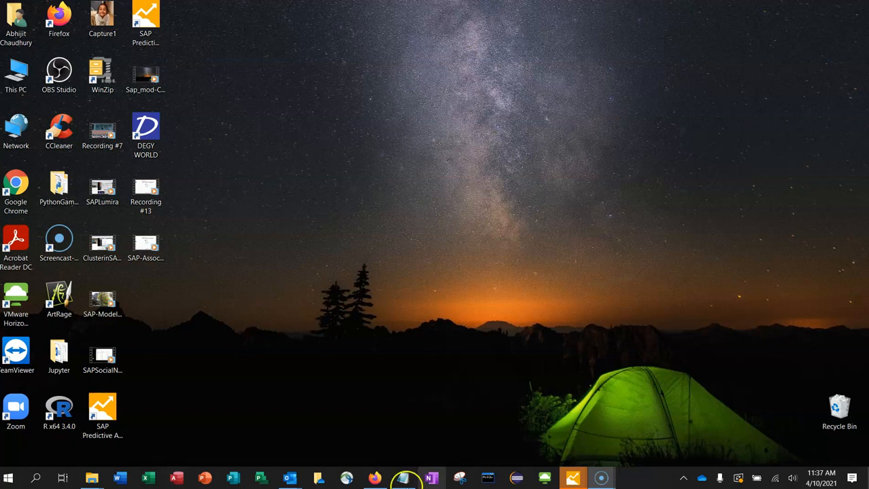
Switch to SAP Predictive Analytics and start creating association rules in the Modeler
left_click(564, 468)
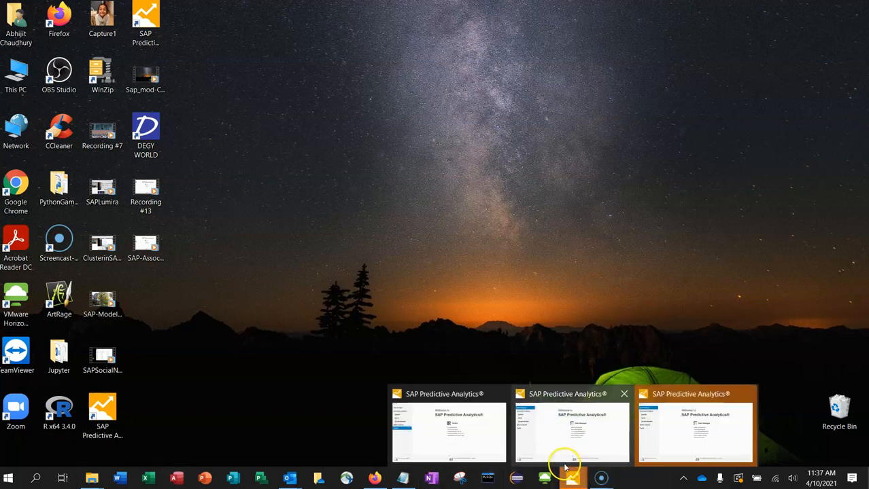
left_click(477, 451)
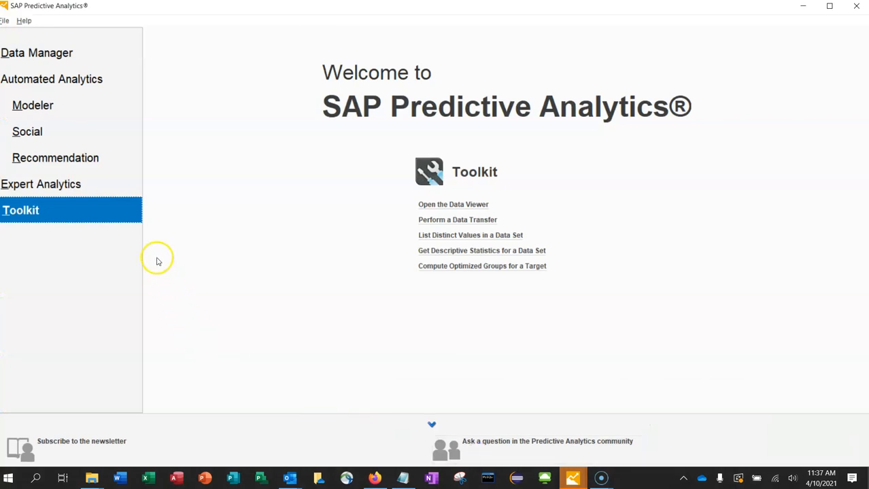
left_click(35, 106)
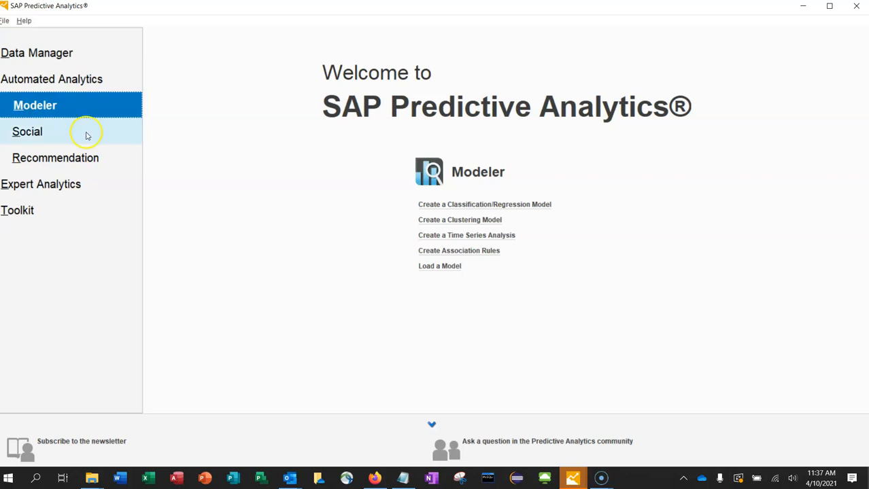
left_click(448, 253)
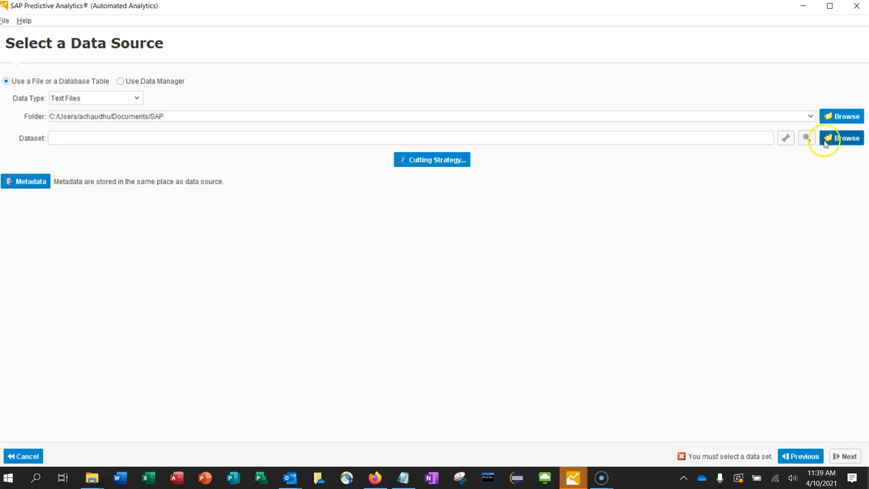
Choose website_references.csv from the SAP documents folder as the data source and continue to the data description
left_click(841, 116)
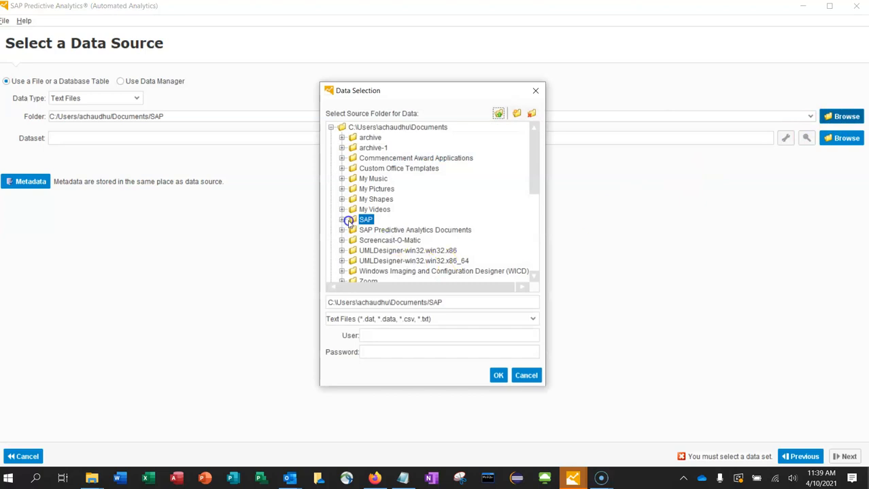
left_click(343, 222)
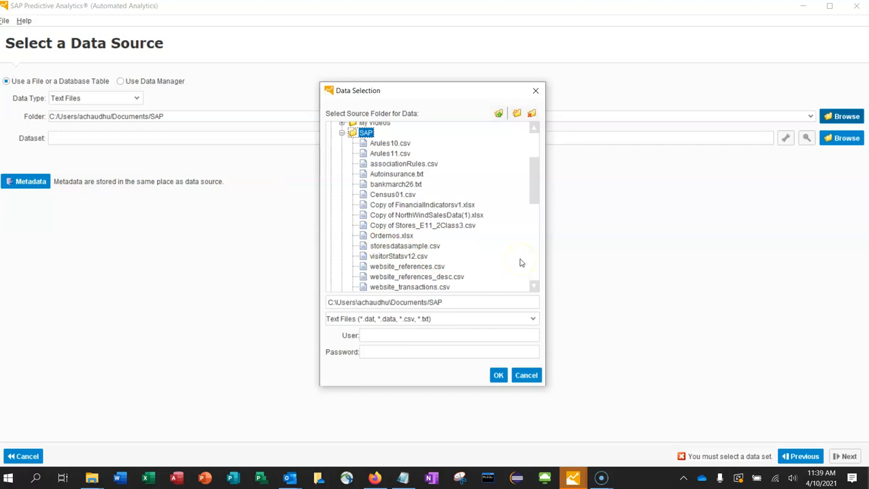
left_click(535, 200)
left_click_drag(535, 200, 535, 204)
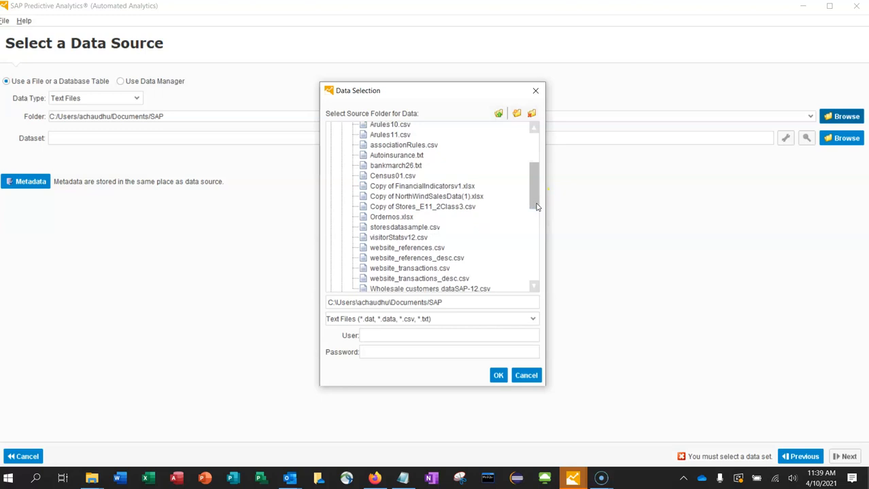
left_click_drag(536, 206, 536, 206)
double_click(409, 248)
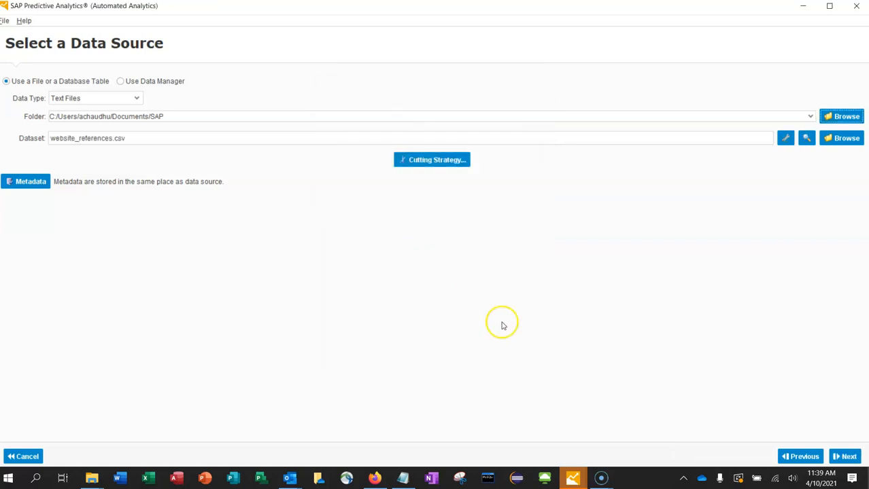
left_click(841, 457)
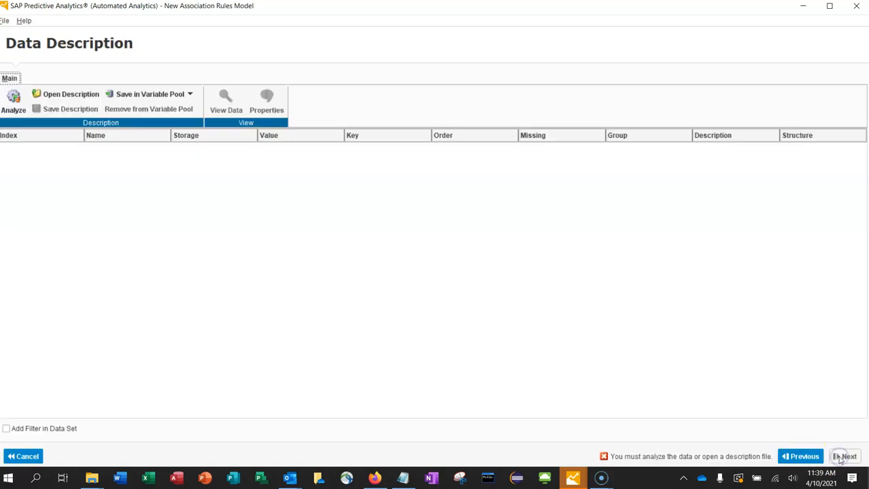
Analyze the reference data, then set SessionID's value type to nominal and its key to 1
left_click(13, 98)
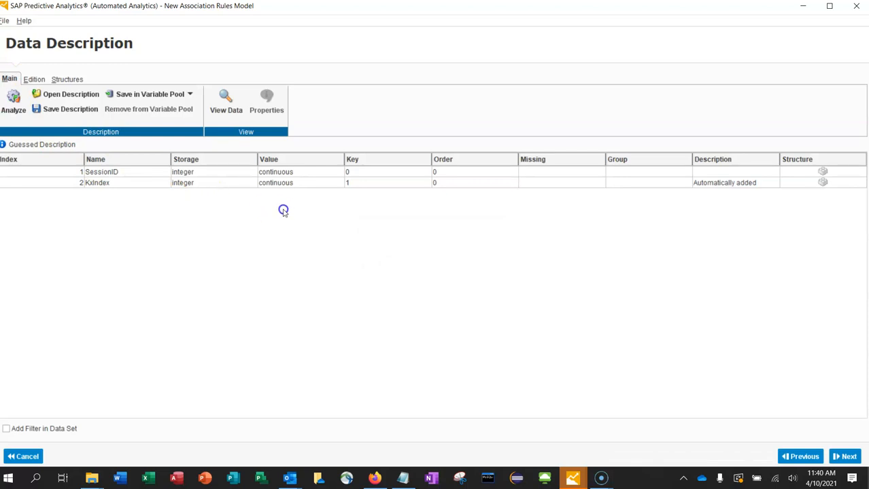
left_click(312, 174)
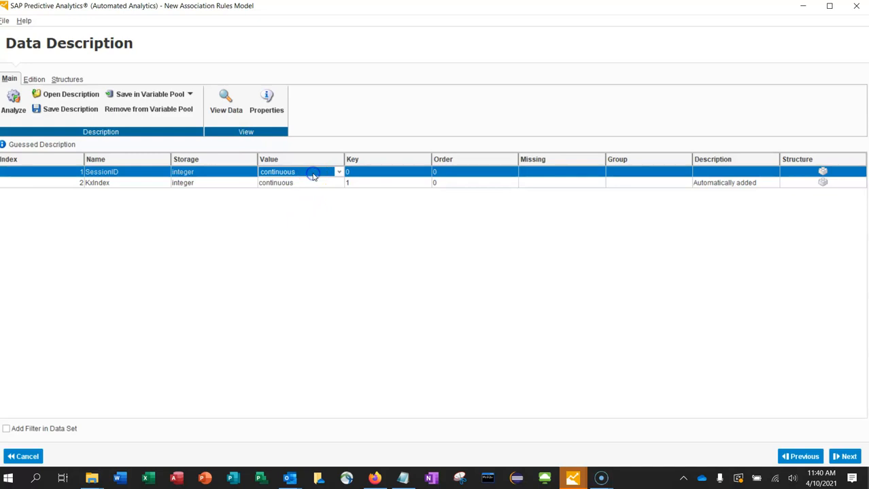
left_click(338, 174)
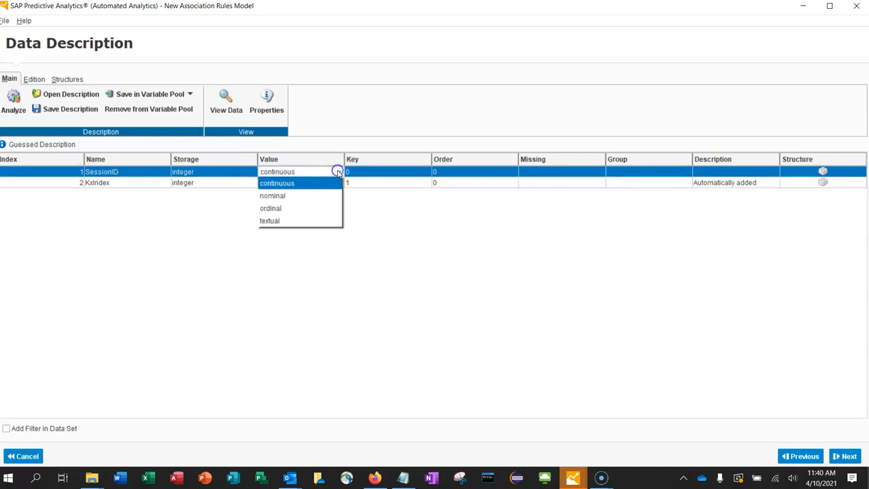
left_click(322, 195)
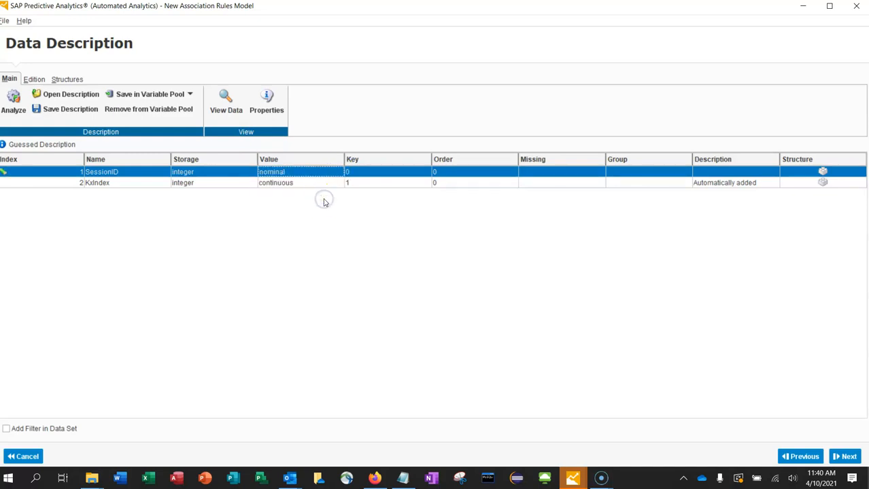
double_click(354, 172)
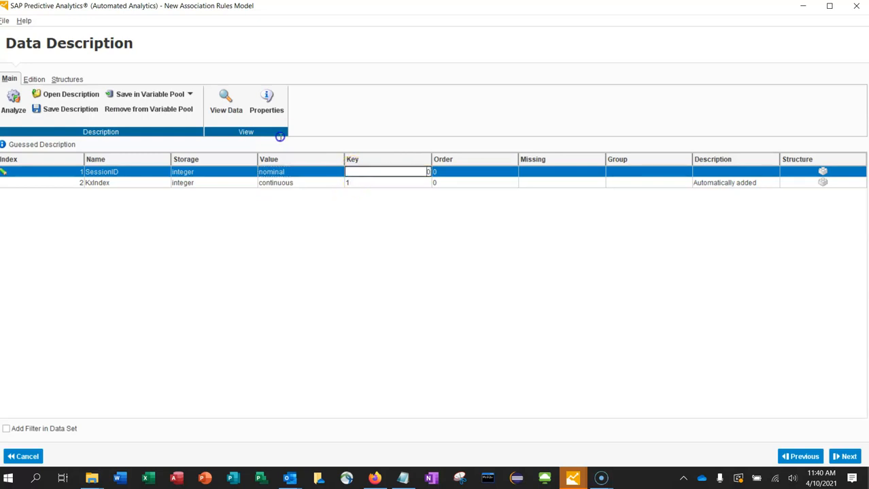
key("BackSpace")
Save the reference data description as a1 in the SAP folder and continue to the events data source
left_click(70, 111)
left_click(352, 253)
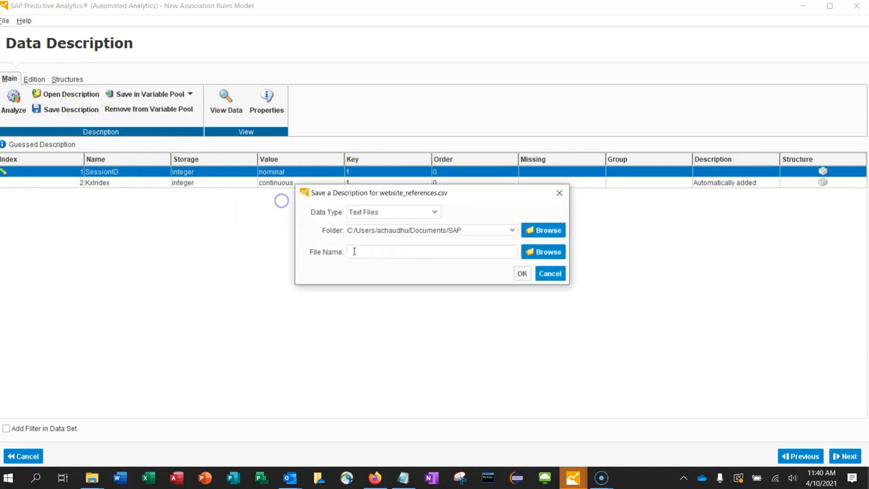
type("a1")
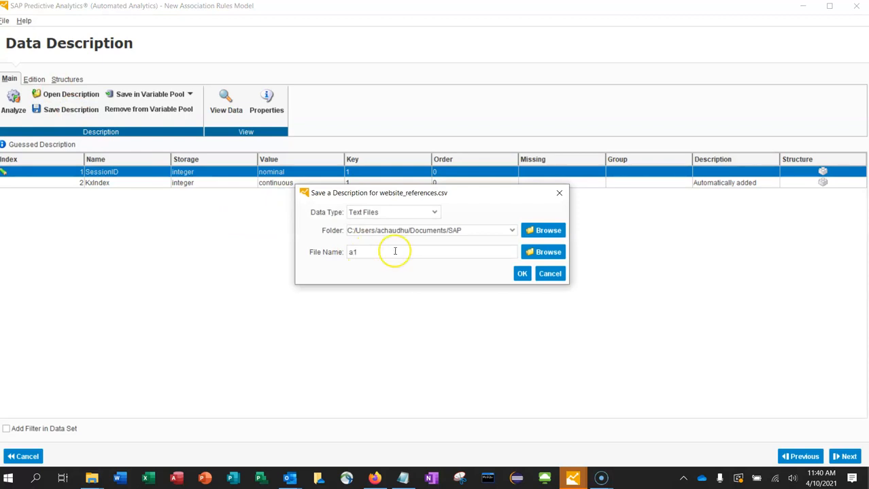
left_click(522, 274)
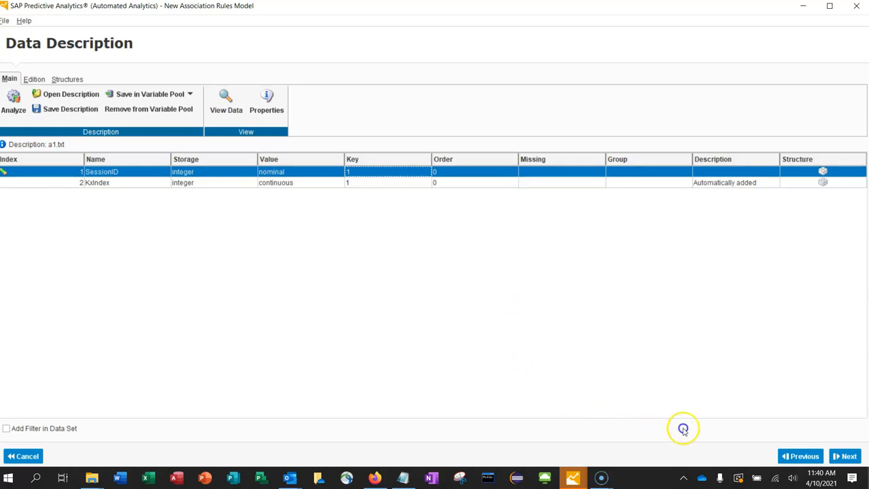
left_click(849, 456)
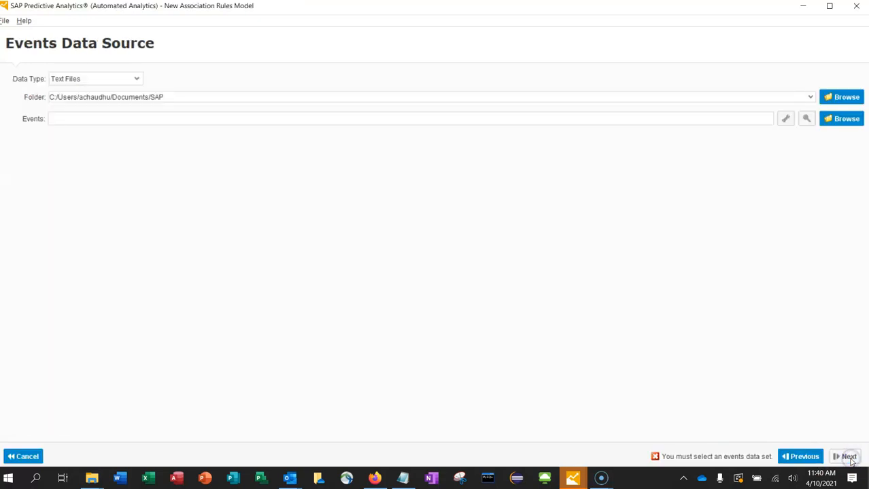
Choose website_transactions.csv from the SAP folder as the events data source and continue to its description
left_click(838, 101)
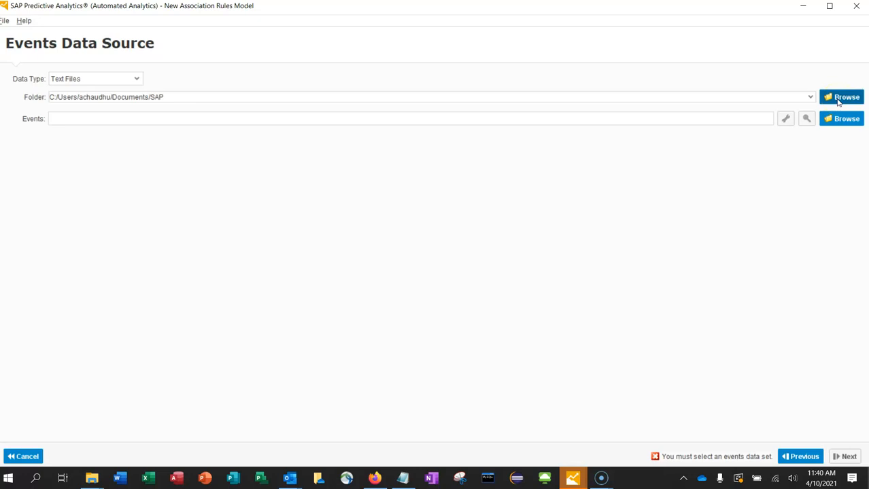
left_click(838, 102)
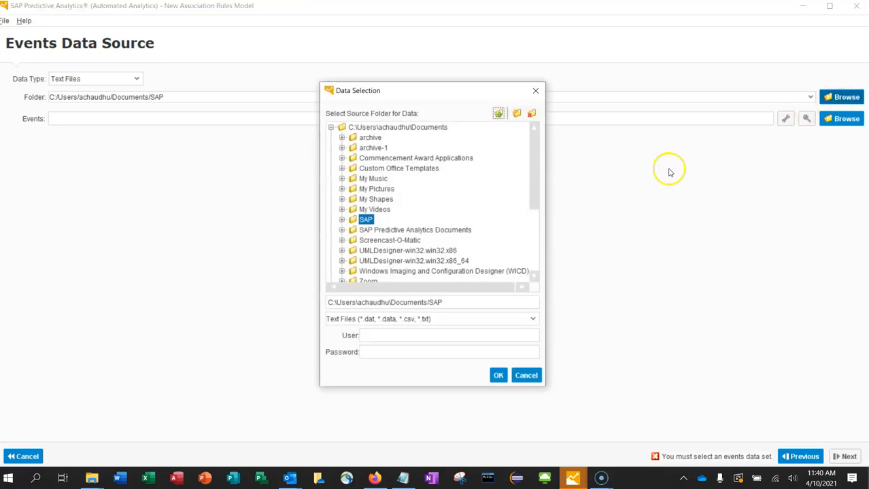
left_click(342, 220)
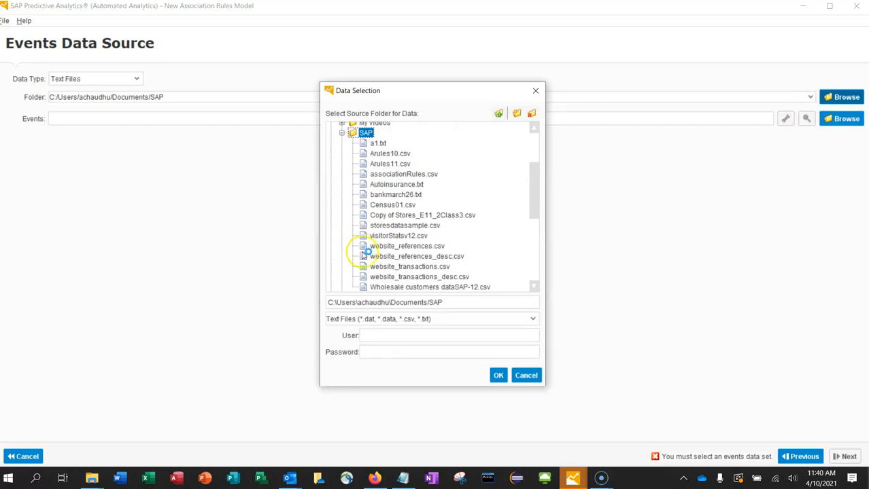
double_click(393, 268)
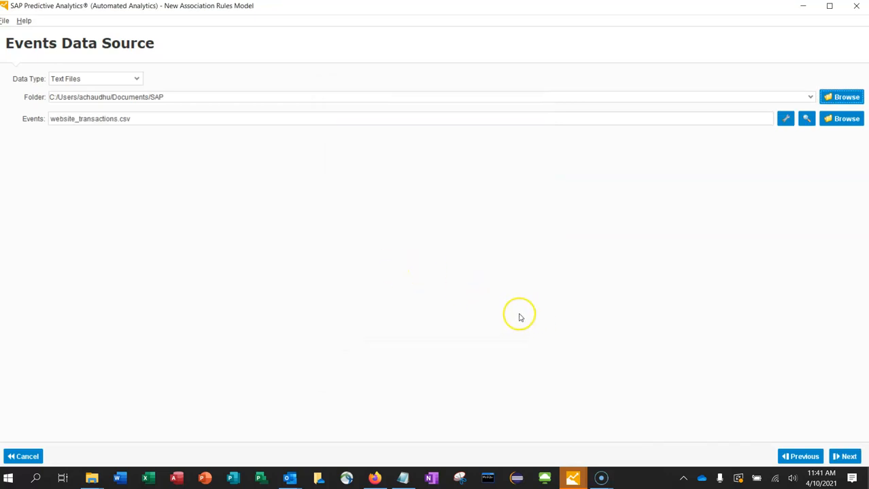
left_click(843, 457)
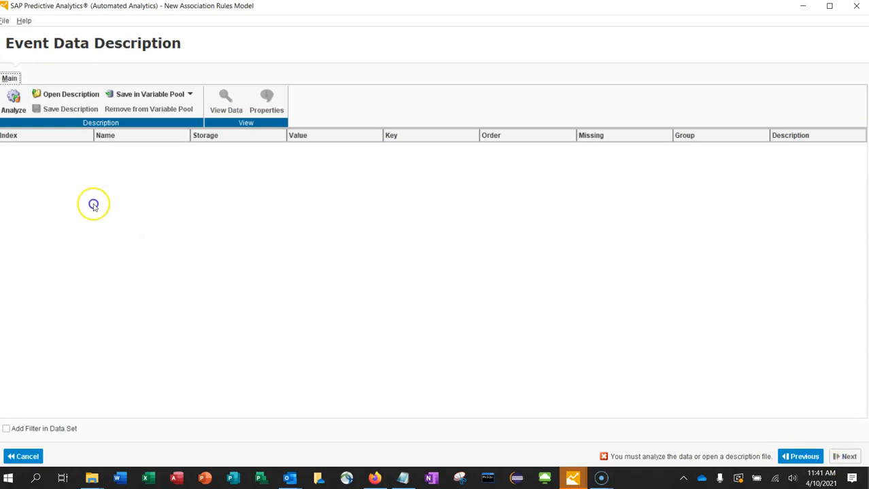
Analyze the event data and set SessionID's value type to nominal
left_click(14, 99)
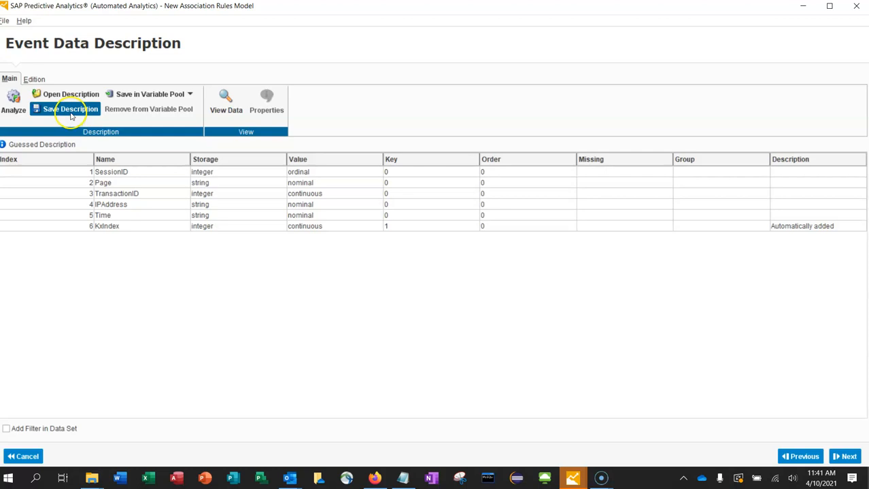
left_click(317, 174)
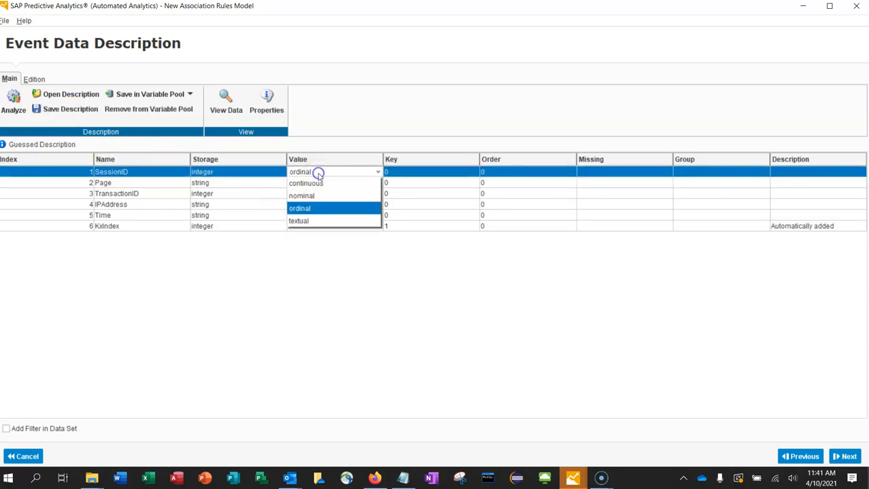
left_click(319, 195)
left_click(315, 194)
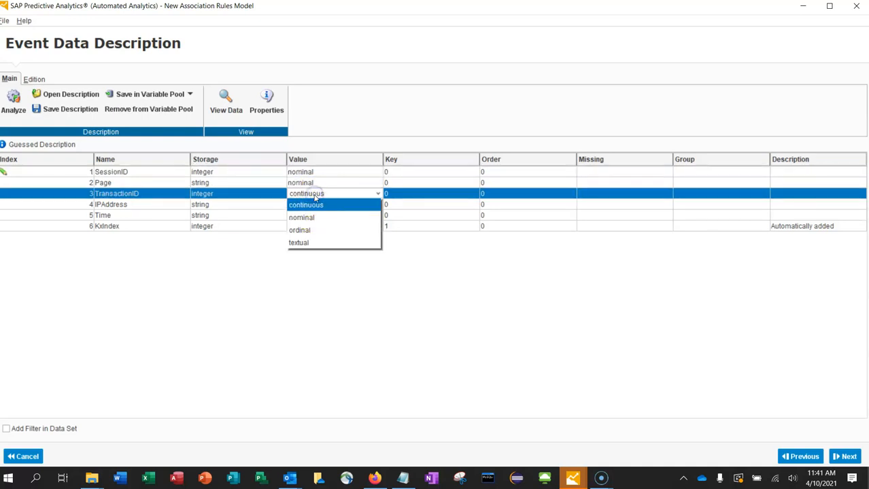
left_click(345, 287)
left_click(394, 309)
left_click(416, 229)
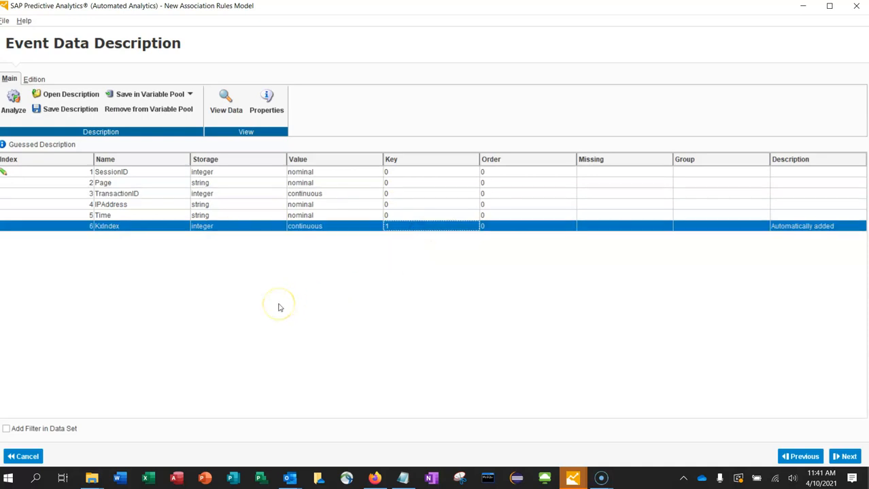
Save the event data description as a2 in the SAP folder and continue to the rule extraction parameters
left_click(67, 111)
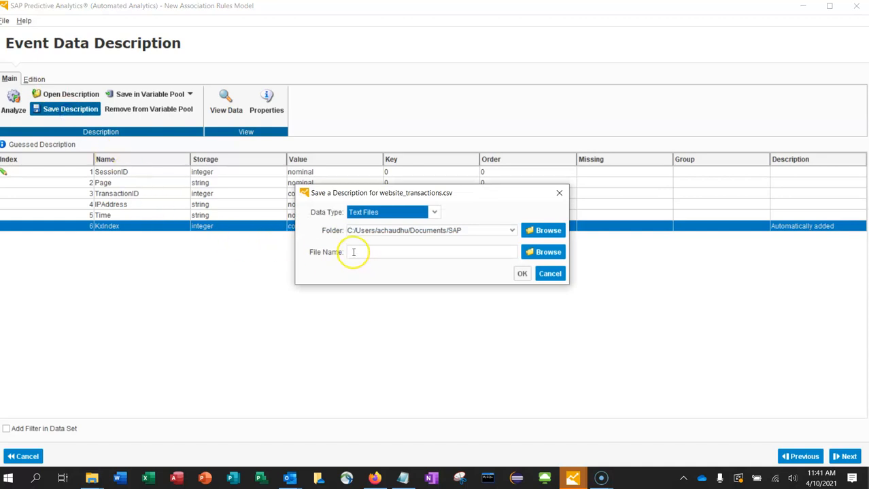
left_click(355, 253)
type("a2")
left_click(522, 274)
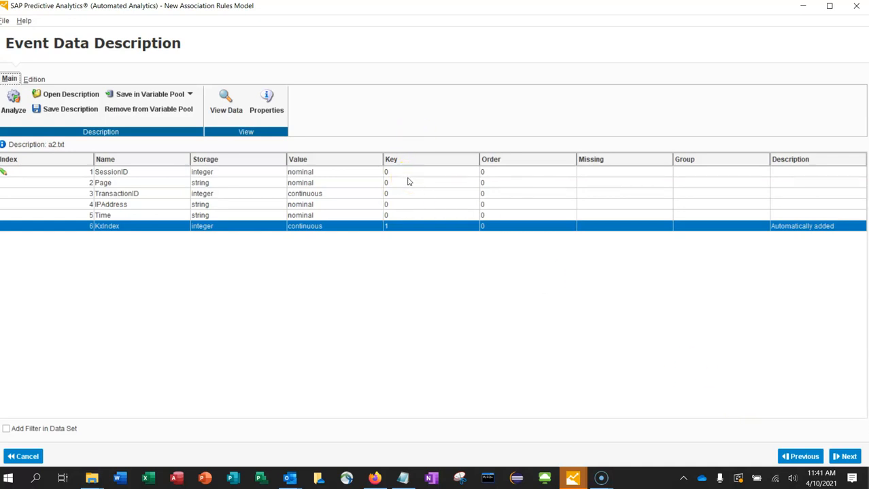
left_click(843, 457)
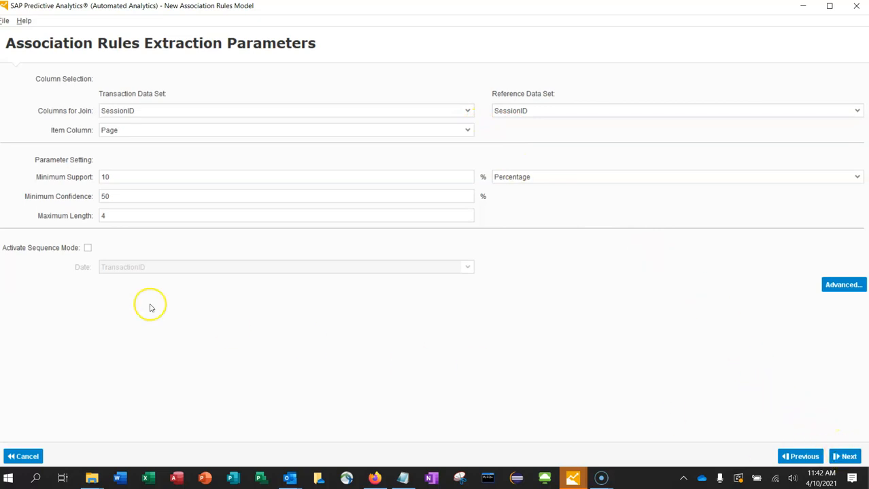
Activate sequence mode with TransactionID as the date column and generate the Page_website_references model
left_click(87, 250)
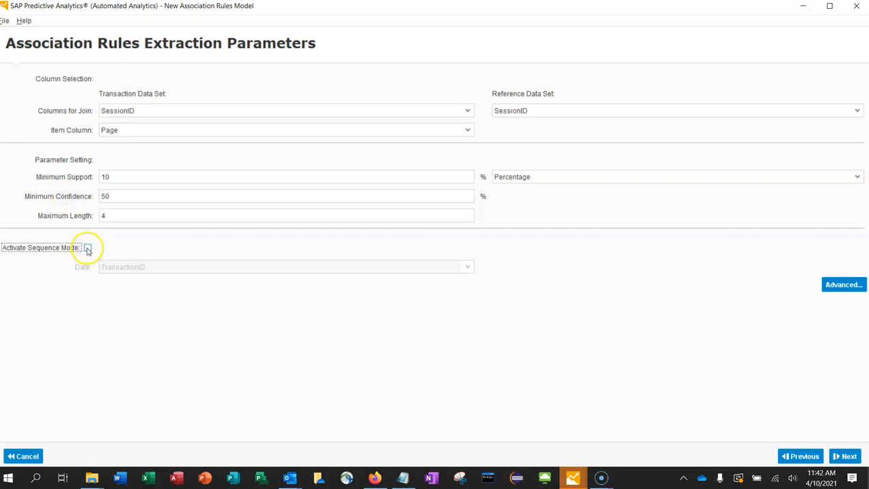
left_click(87, 248)
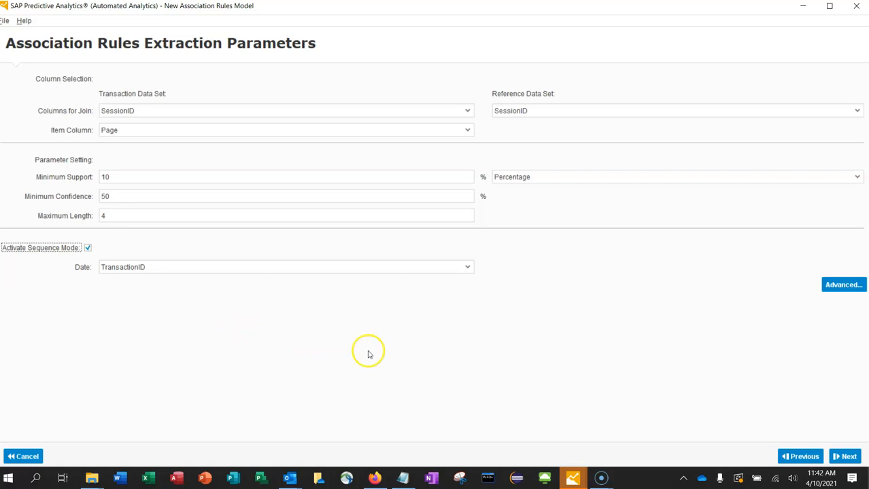
left_click(467, 267)
left_click(469, 268)
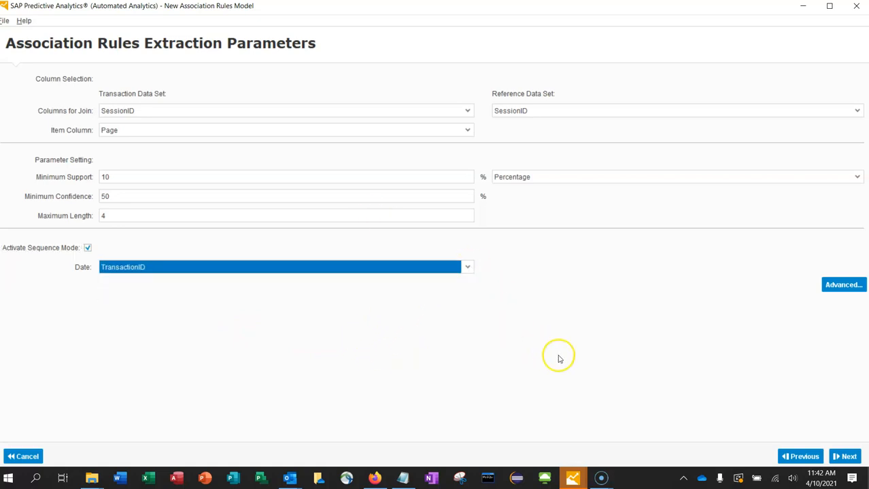
left_click(834, 457)
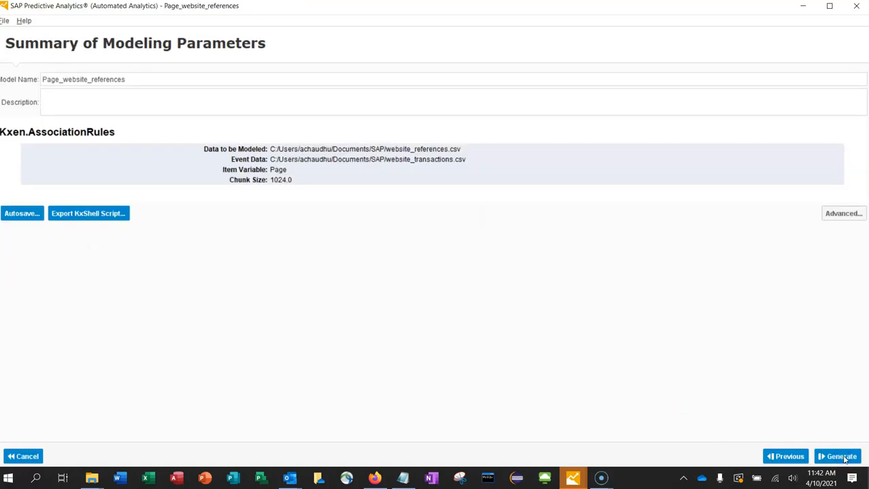
left_click(842, 458)
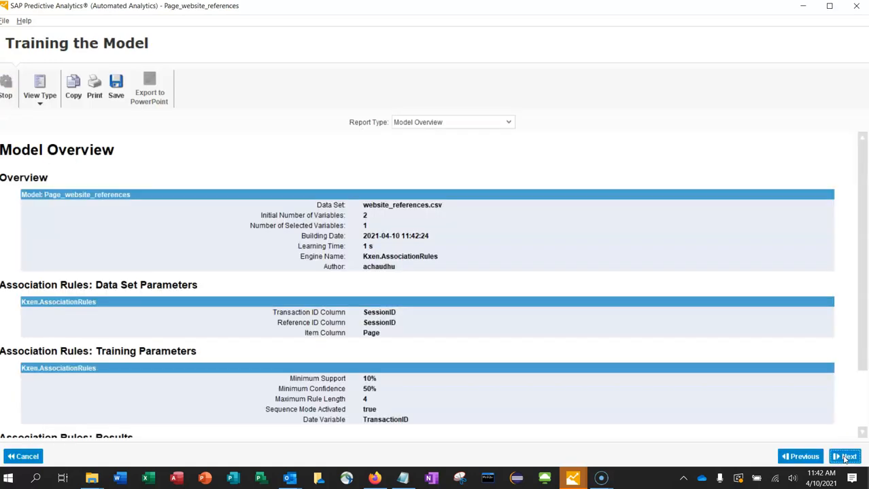
Open the model's Association Rules Exploration and search for rules with /shop/catMain.tmpl as the consequent
left_click(845, 458)
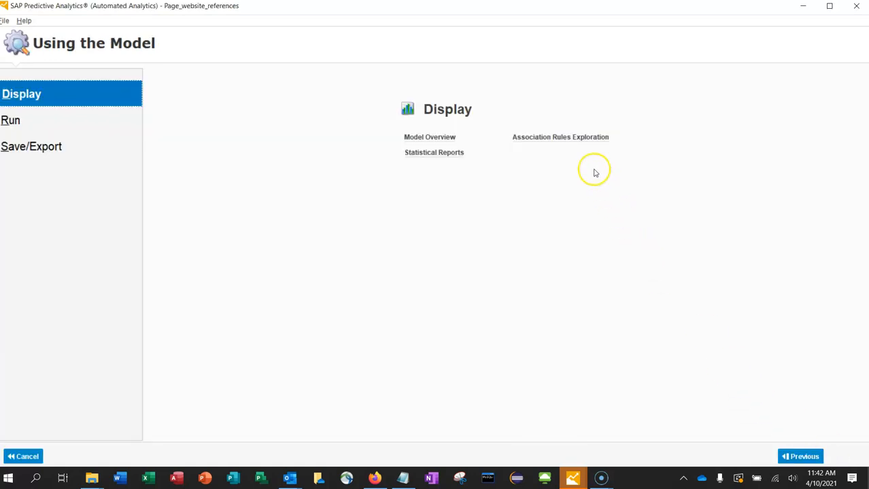
left_click(567, 139)
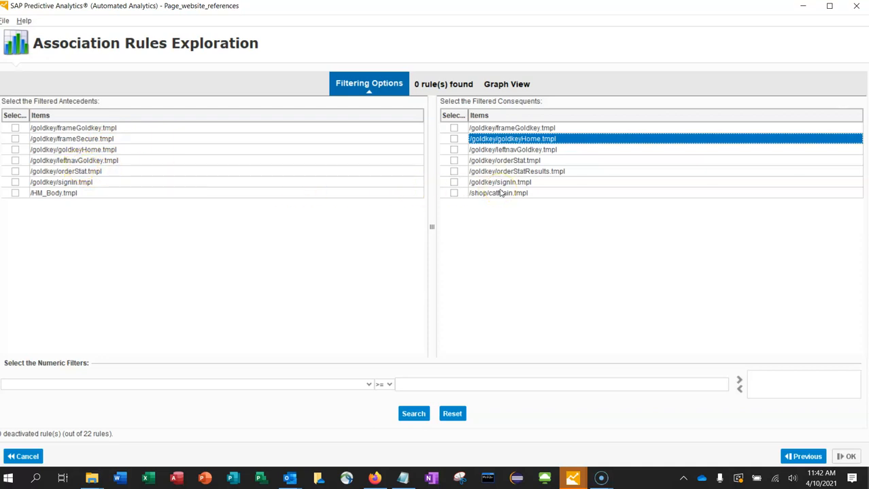
left_click(455, 194)
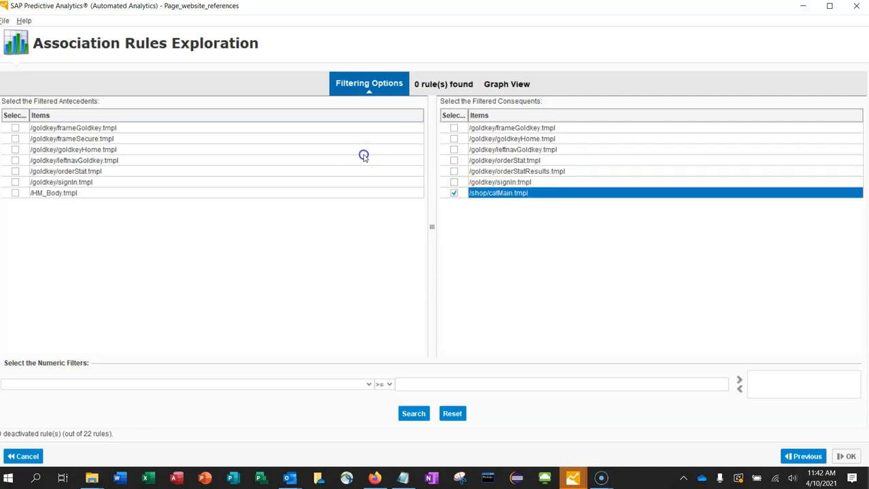
left_click(412, 415)
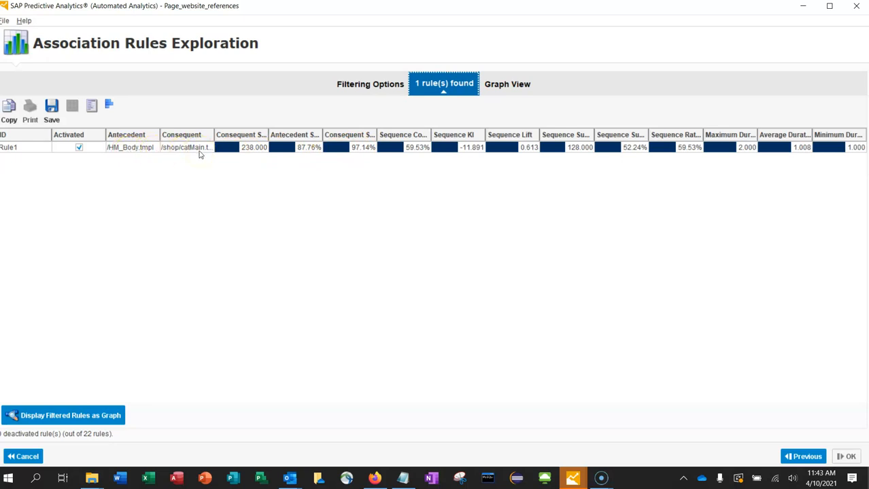
Restart the Association Rules Exploration and search for rules with /goldkey/orderStat.tmpl as the consequent
left_click(804, 456)
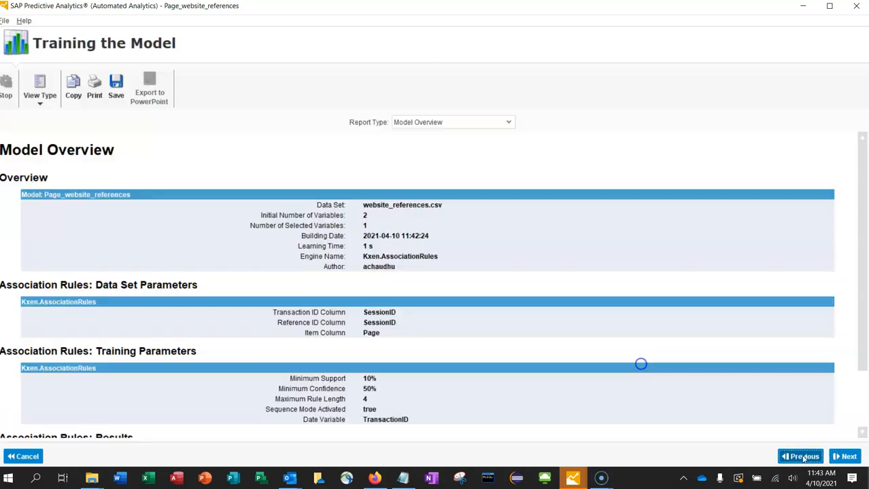
left_click(845, 458)
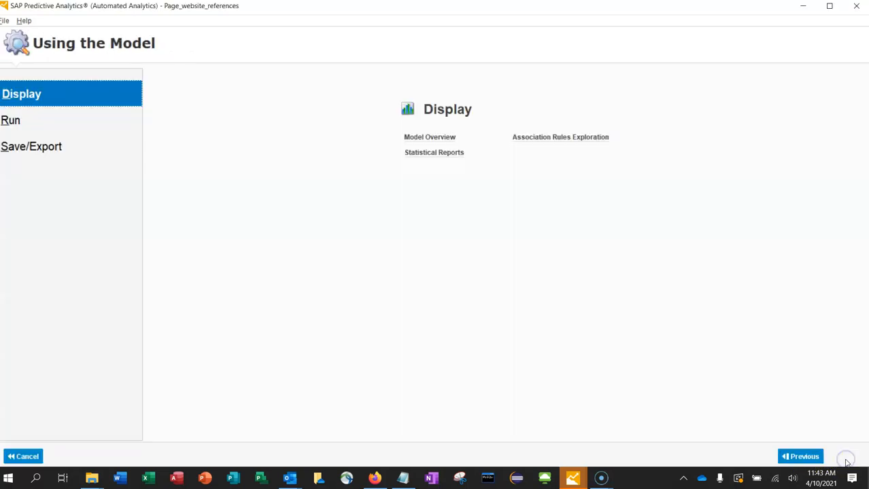
left_click(572, 138)
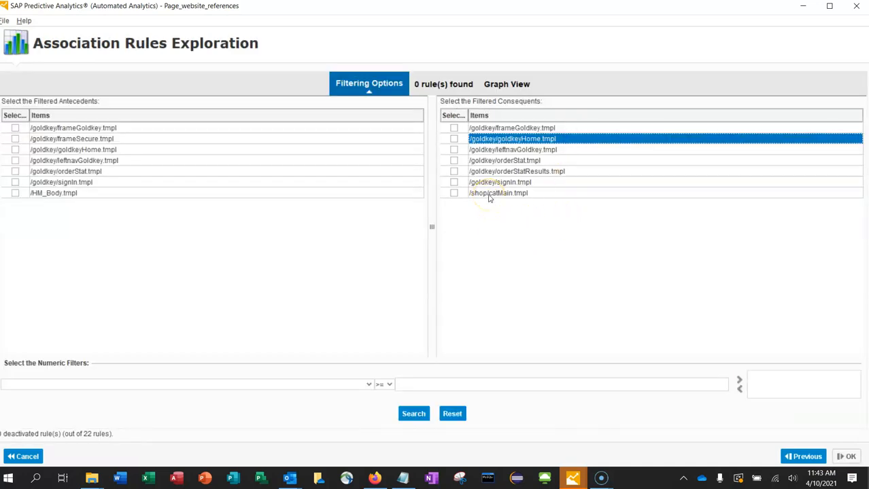
left_click(454, 161)
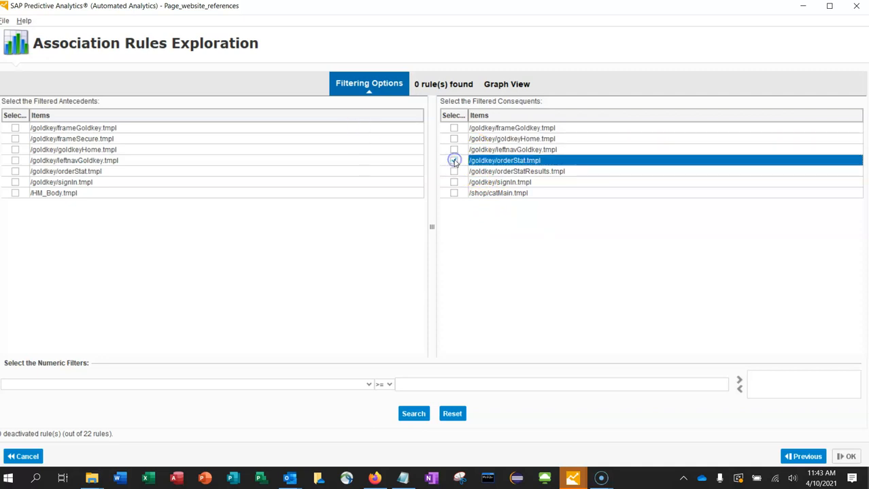
left_click(412, 414)
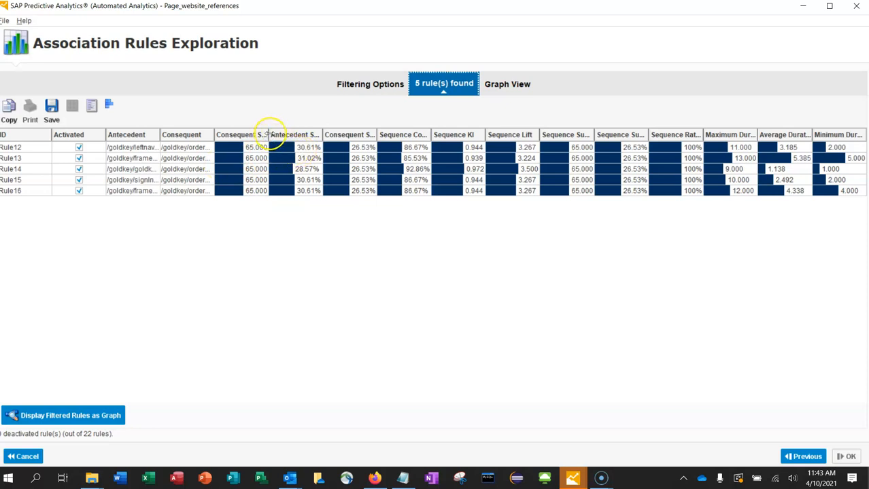
Widen the Consequent Support, Antecedent Support, Antecedent and Sequence Support columns to read the found rules, and return to the model overview
left_click_drag(269, 134, 295, 134)
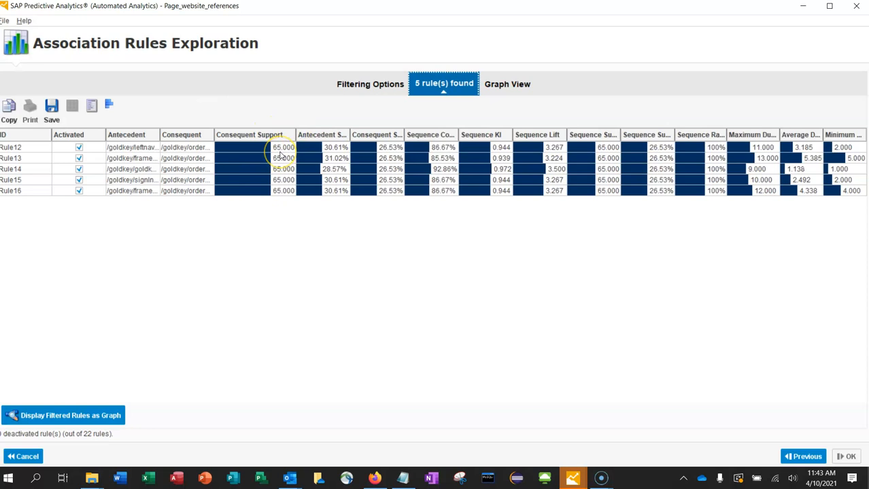
left_click_drag(351, 134, 374, 135)
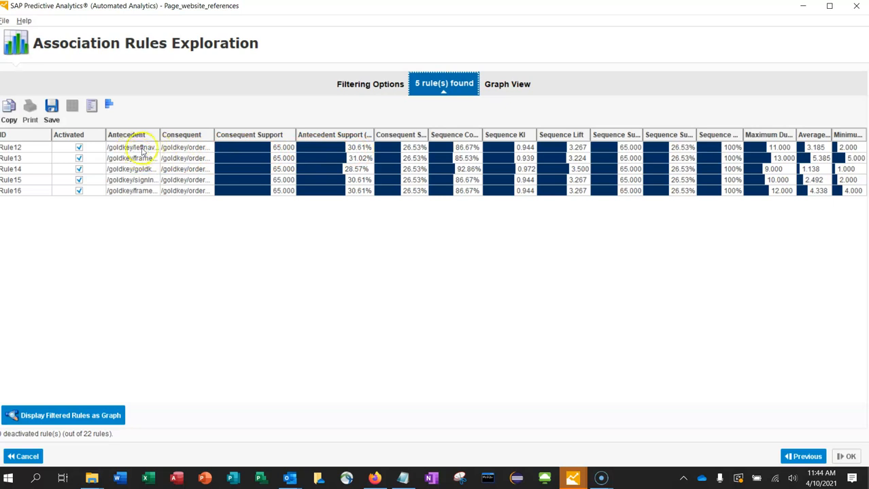
left_click_drag(159, 135, 201, 139)
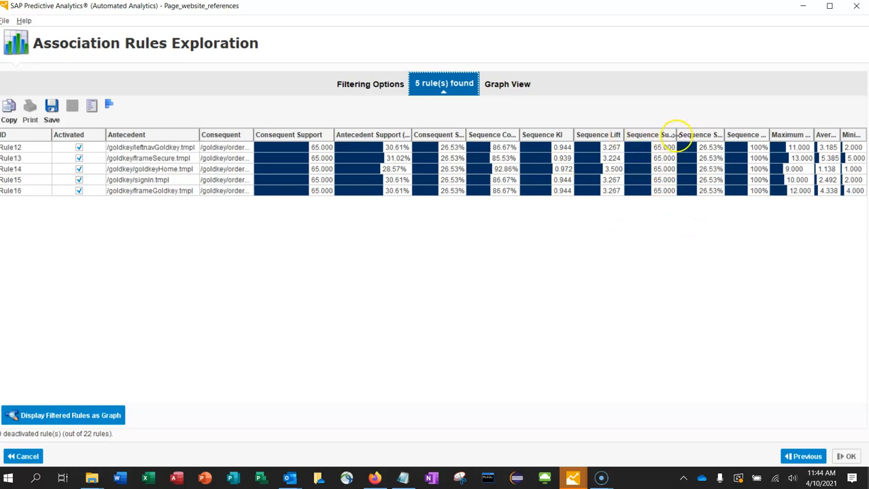
left_click_drag(677, 136, 694, 136)
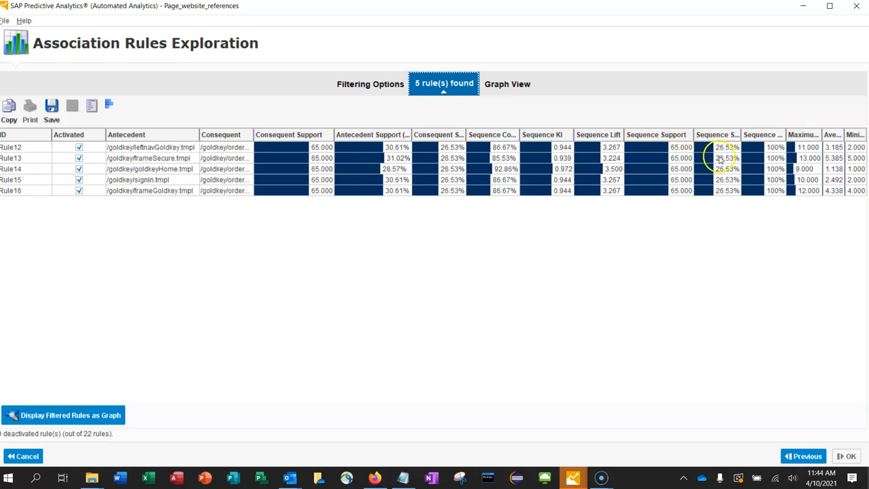
left_click(820, 460)
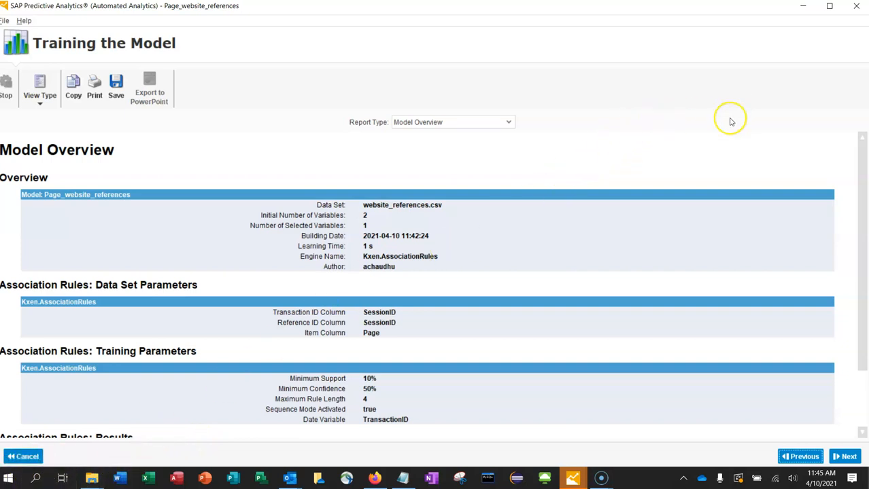
Minimize the modeling window, switch to Firefox to view the Blackboard notes on association rules, and minimize Firefox
left_click(803, 8)
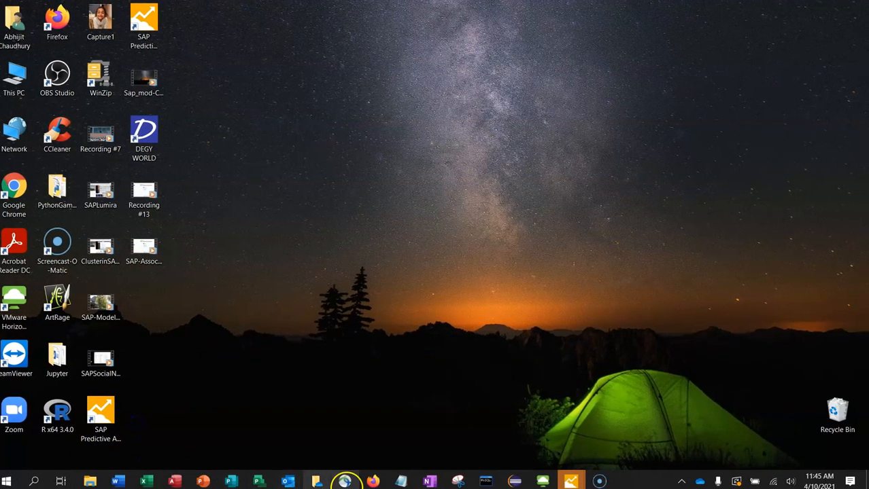
left_click(373, 481)
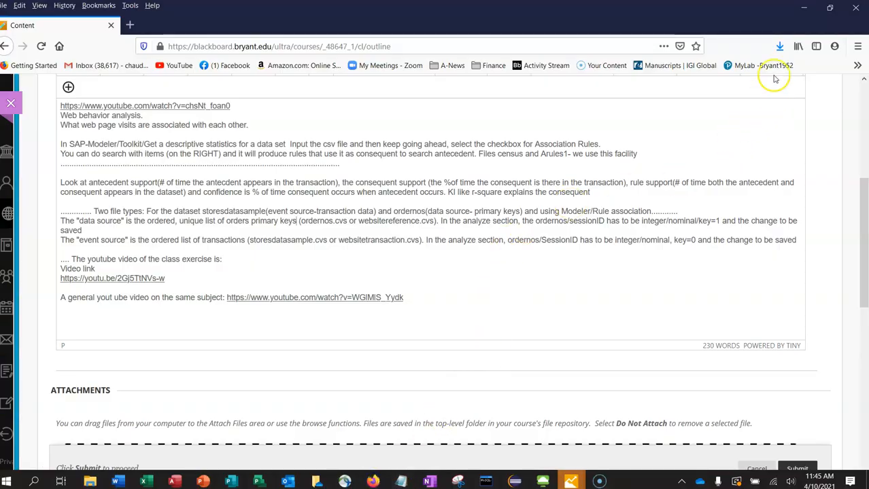
left_click(805, 11)
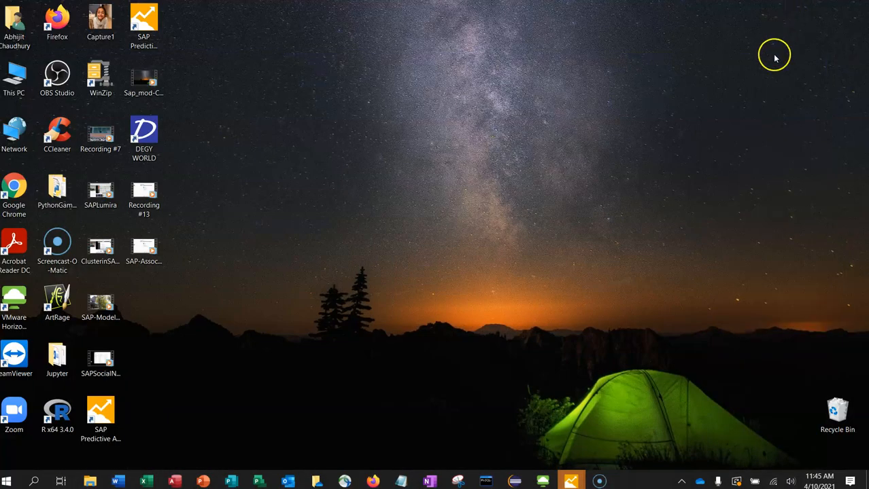